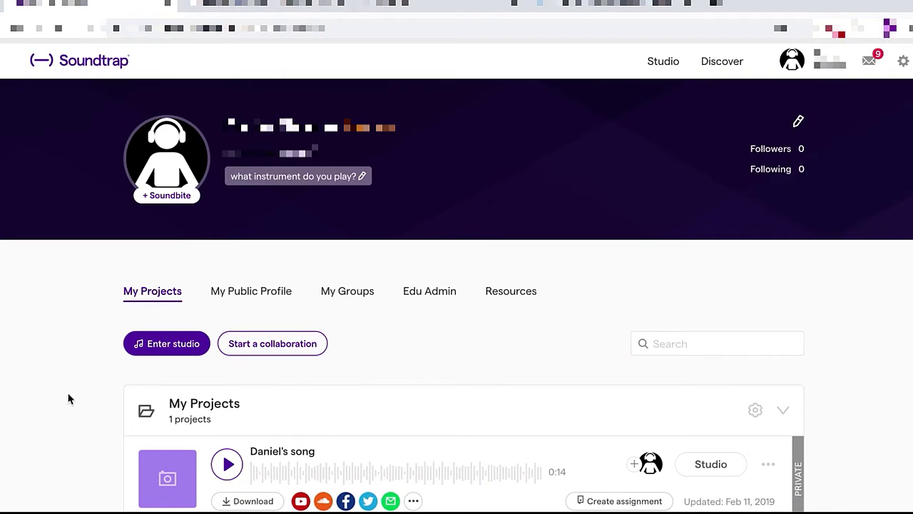
Step: Create a new studio project from the Blank template
left_click(172, 343)
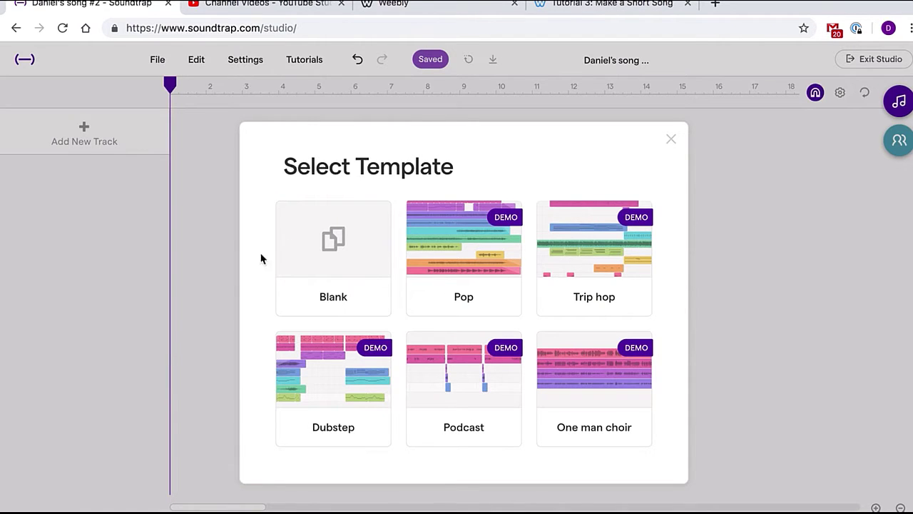
left_click(349, 250)
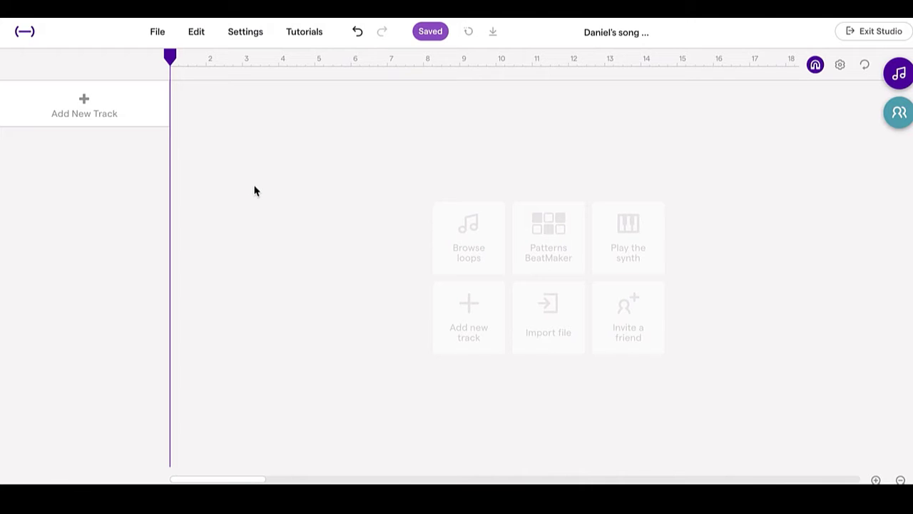
Step: Filter the loop library to Drums and preview the loops Basic Verse 1, Basic Verse 2 and Acoustic Disco
left_click(900, 77)
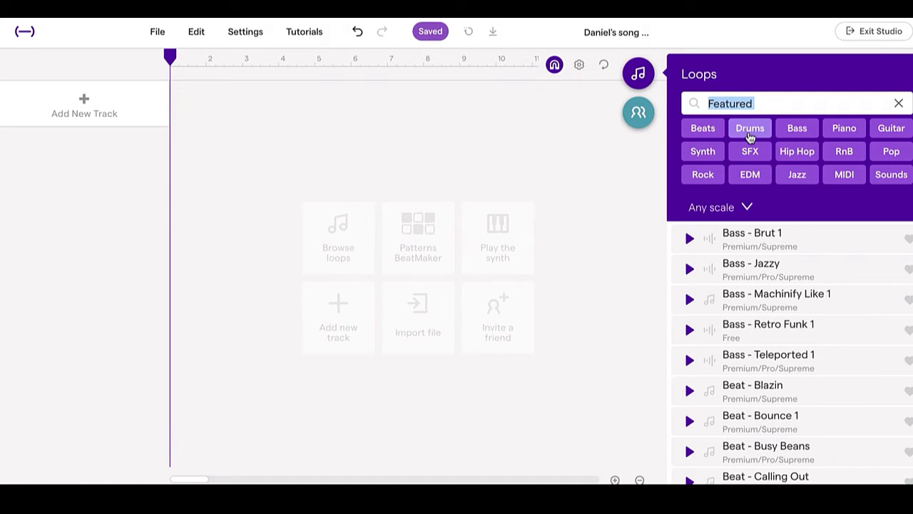
left_click(750, 134)
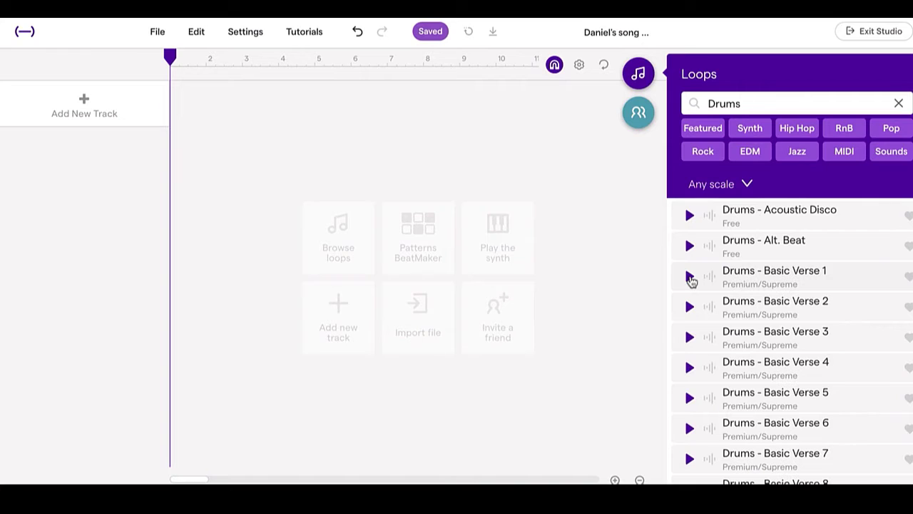
left_click(690, 277)
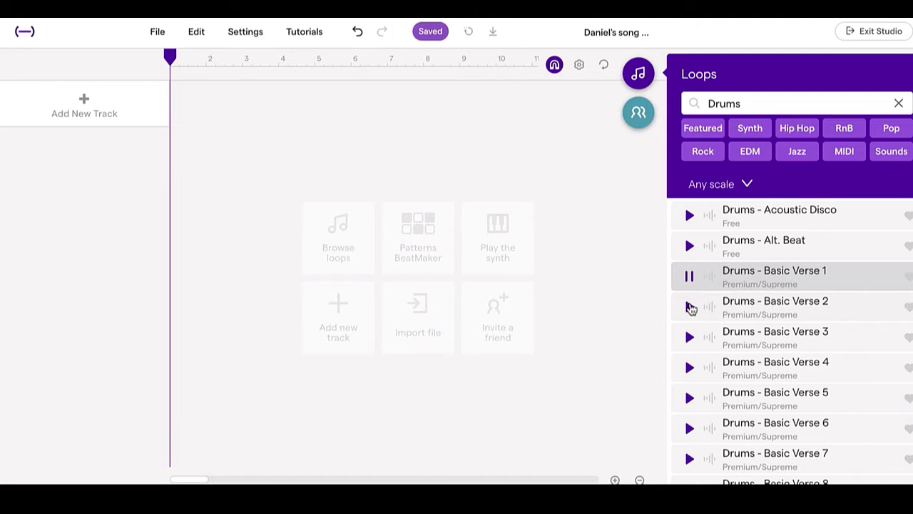
left_click(689, 308)
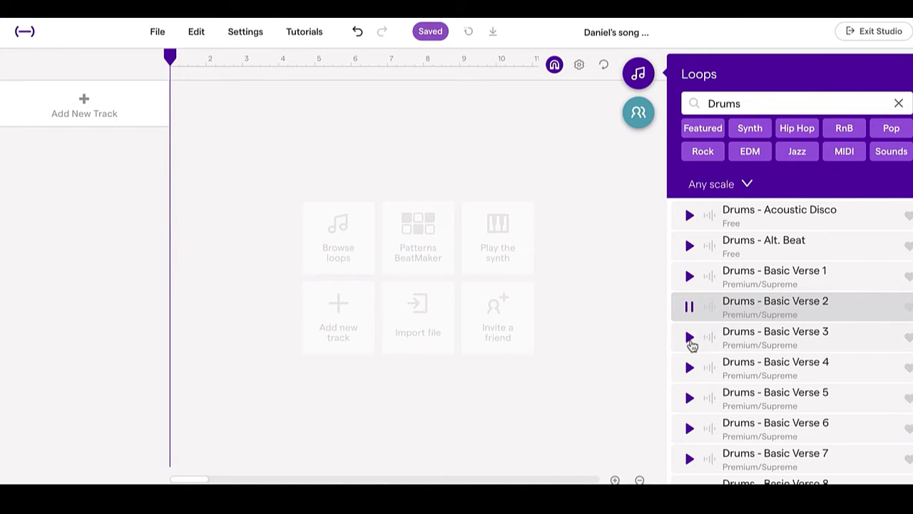
left_click(689, 216)
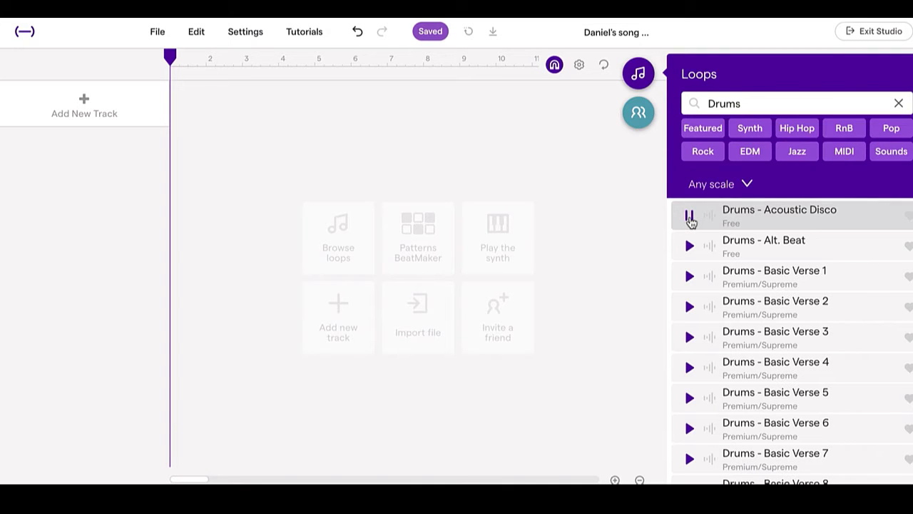
left_click(690, 218)
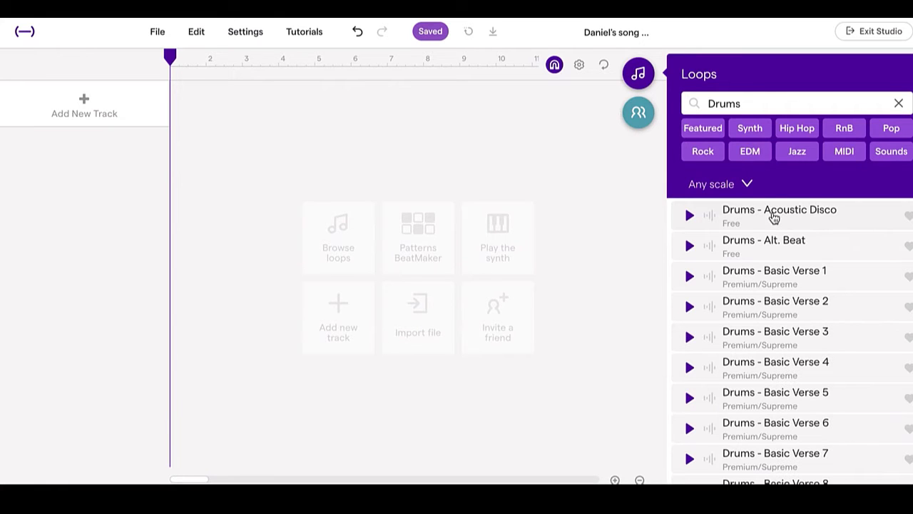
Step: Add the Drums - Acoustic Disco loop on a new track starting at bar 1 and deactivate cycle mode
left_click_drag(774, 216, 175, 109)
key("space")
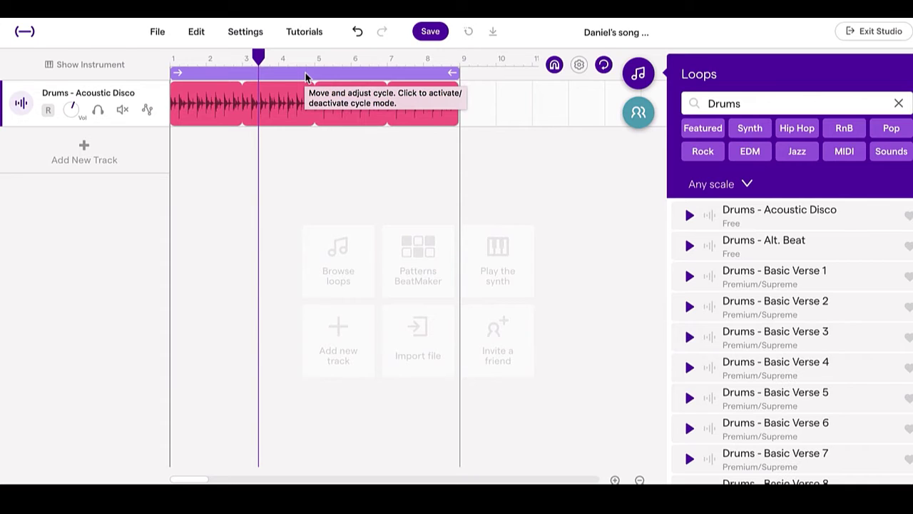
left_click(305, 75)
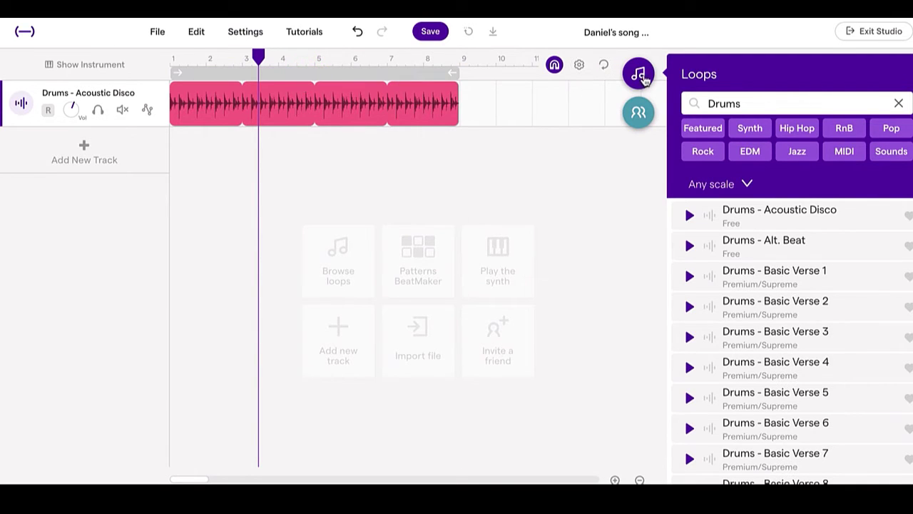
Step: Hide the loop library, shift the drum region to start at bar 8 and bar 4.5, and return it to bar 1
left_click(642, 82)
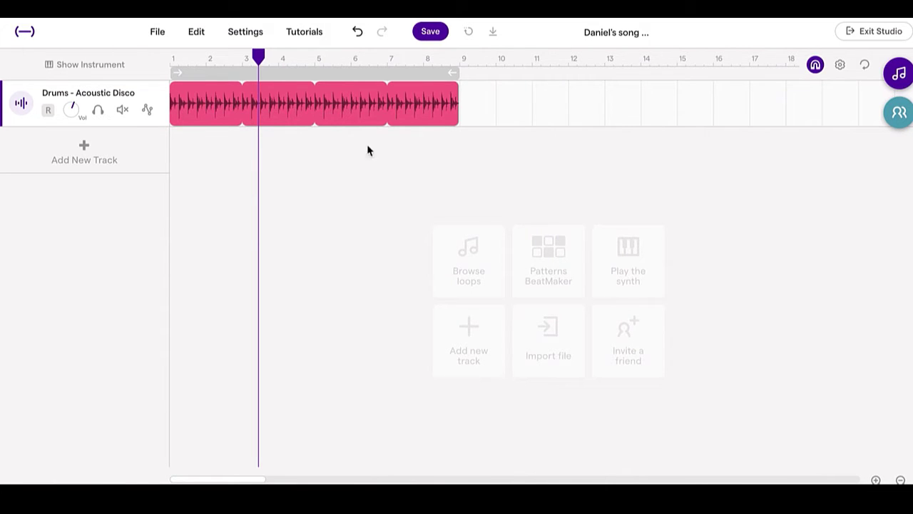
mouse_move(357, 112)
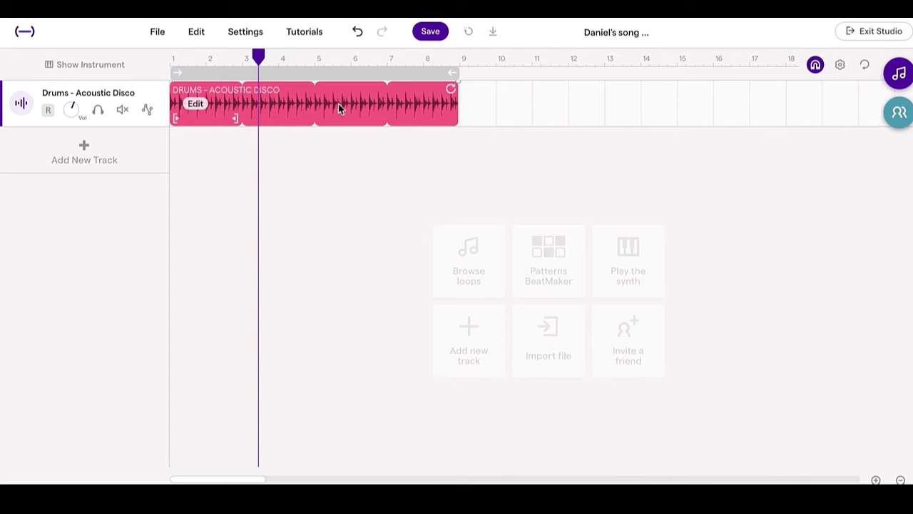
left_click_drag(338, 104, 593, 99)
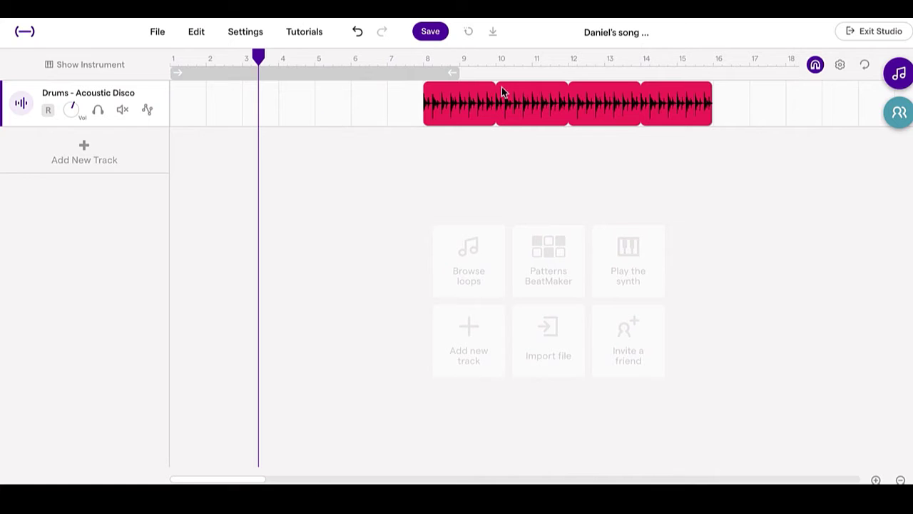
left_click_drag(544, 108, 420, 110)
left_click(399, 109)
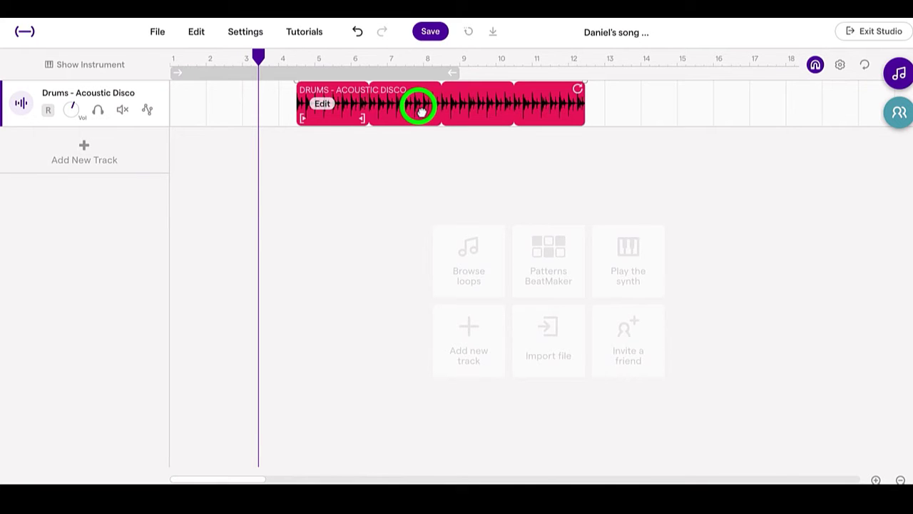
left_click_drag(421, 112, 290, 106)
Step: Search the loop library for bass
left_click(898, 73)
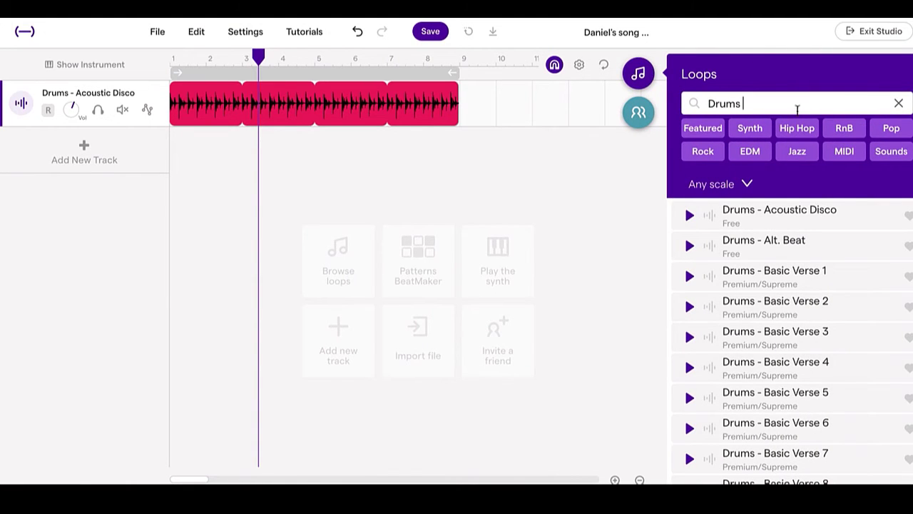
left_click(899, 103)
type("bass")
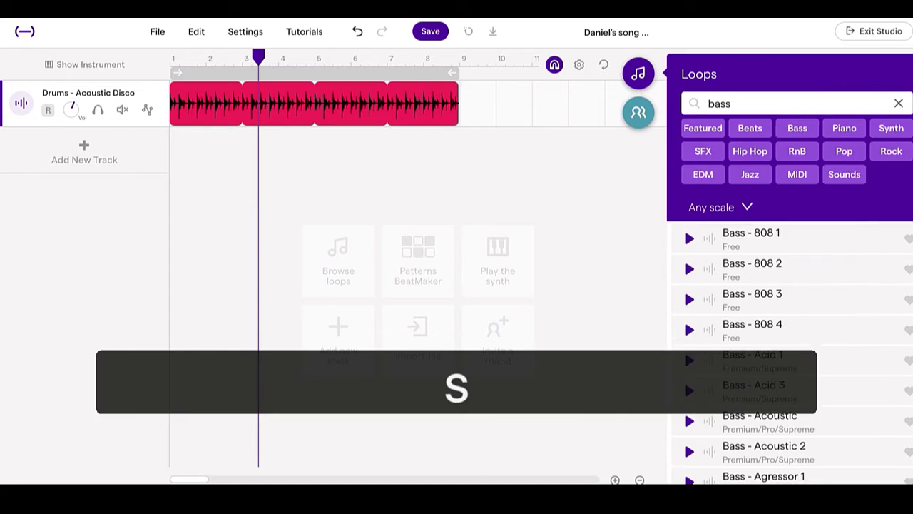
Step: Preview the Bass - Acoustic 2 loop and add Bass - Acoustic on a new track starting at bar 1
left_click(695, 334)
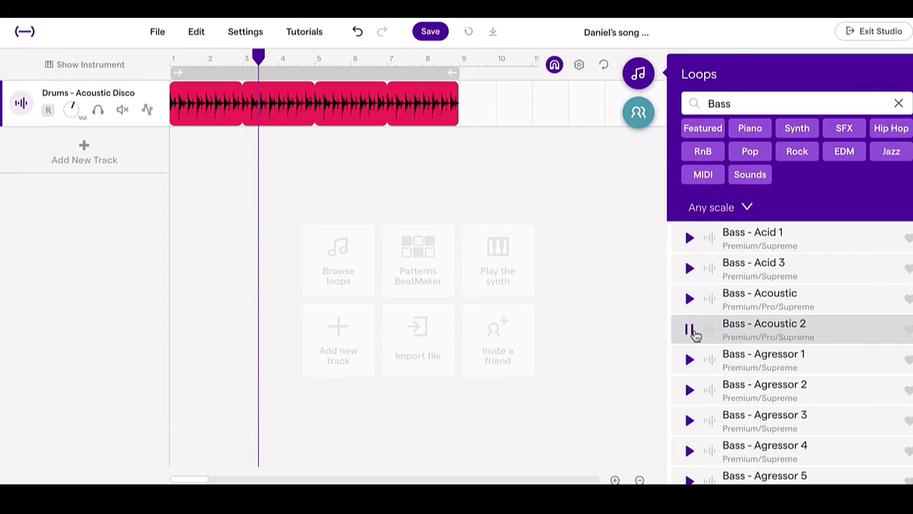
left_click(693, 331)
left_click(773, 298)
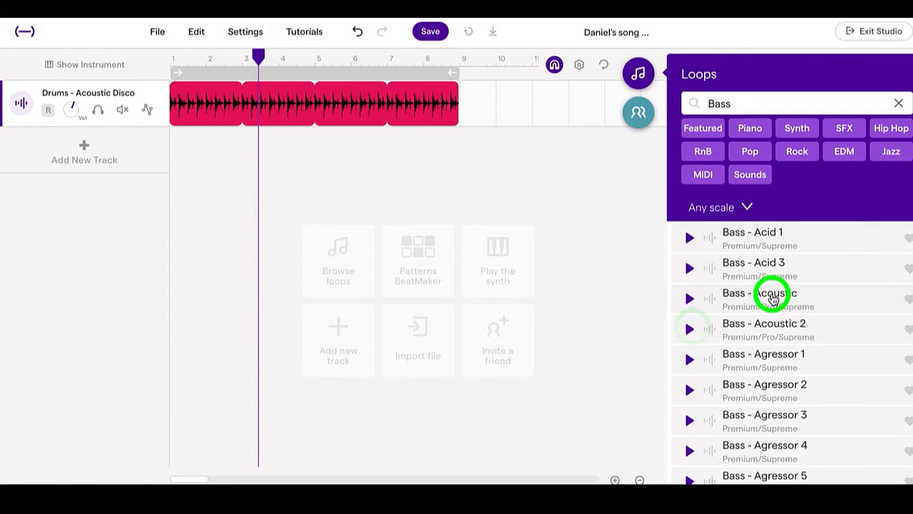
left_click_drag(773, 298, 174, 162)
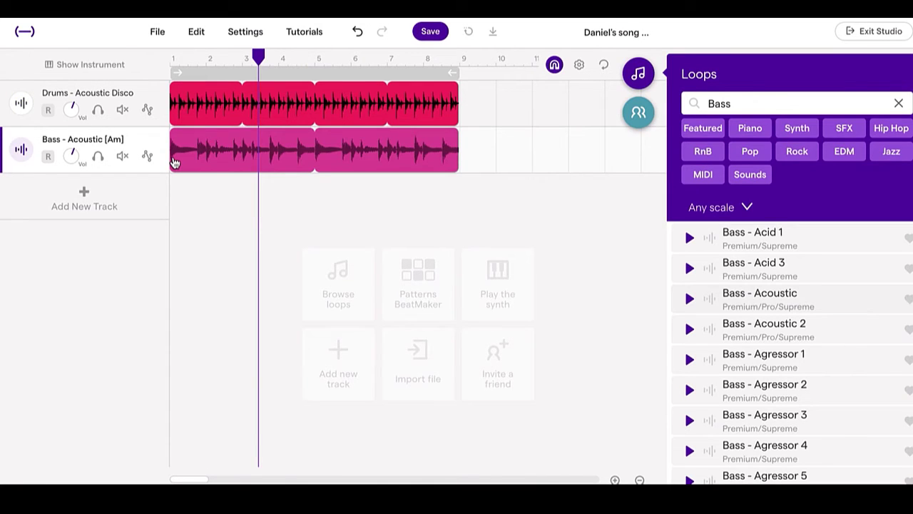
Step: Shift the bass region to start at bar 3, bar 5 and bar 2, and return it to bar 1
mouse_move(179, 159)
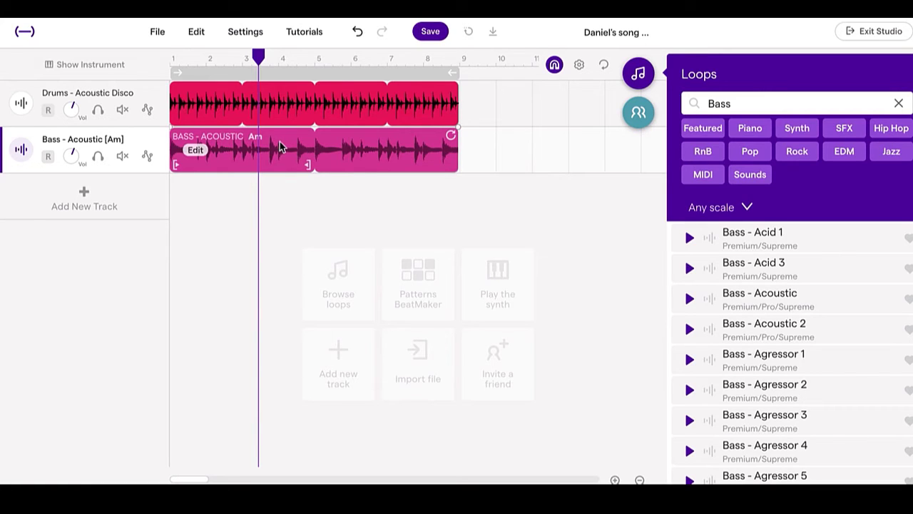
mouse_move(246, 90)
left_click_drag(273, 149, 346, 151)
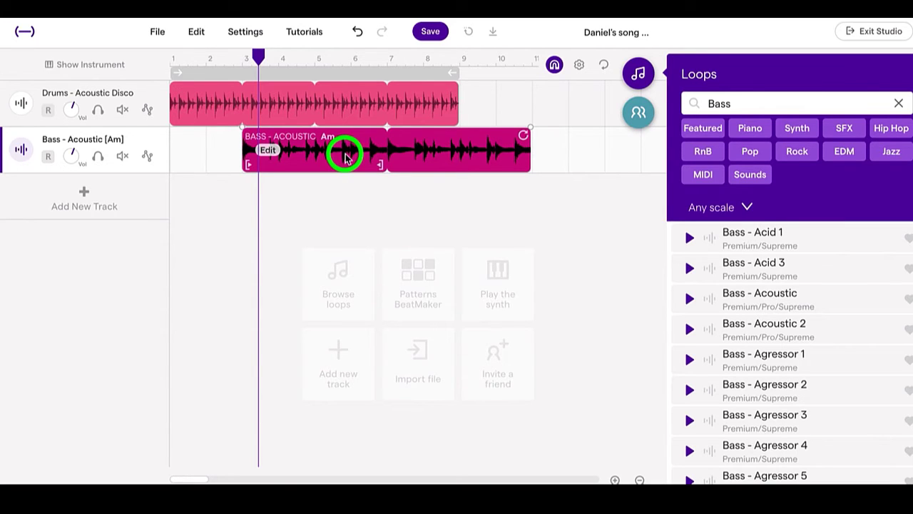
left_click_drag(345, 157, 421, 156)
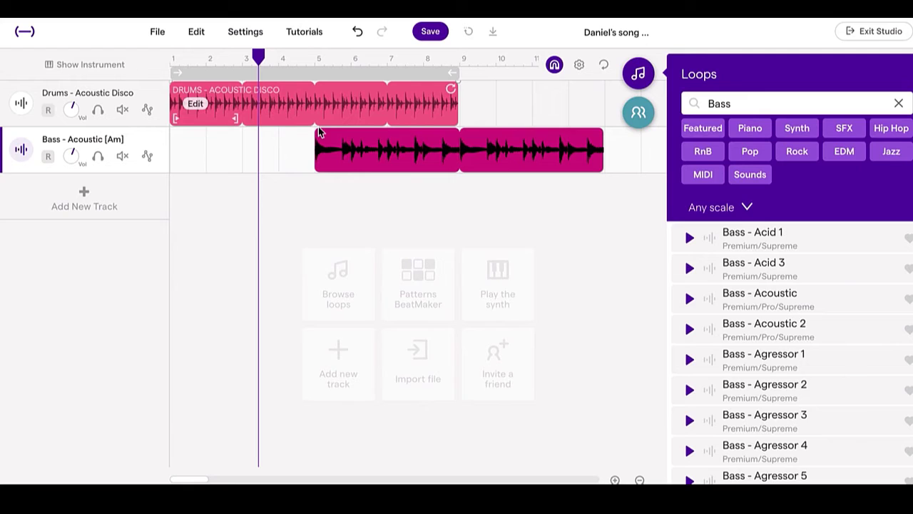
left_click_drag(433, 160, 320, 152)
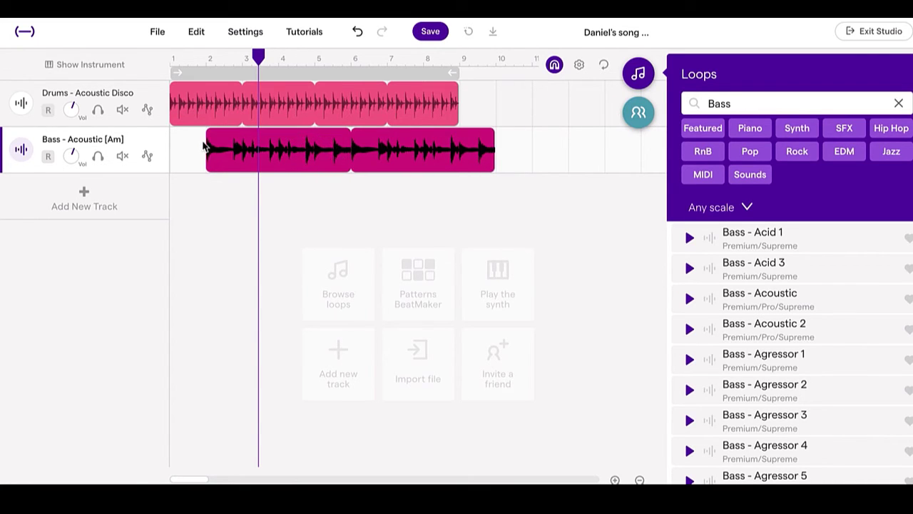
mouse_move(208, 155)
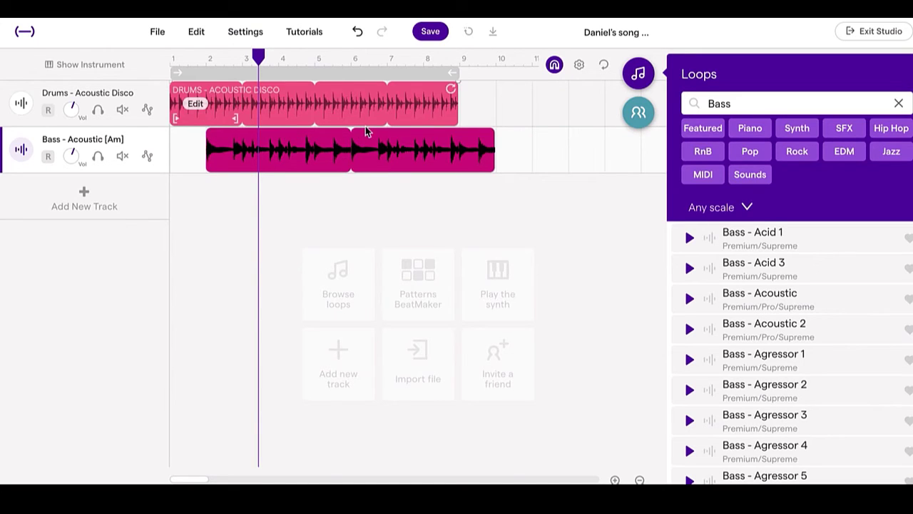
left_click_drag(294, 155, 251, 147)
Step: Play the drum and bass tracks together from the start of the song
left_click_drag(188, 57, 164, 58)
key("space")
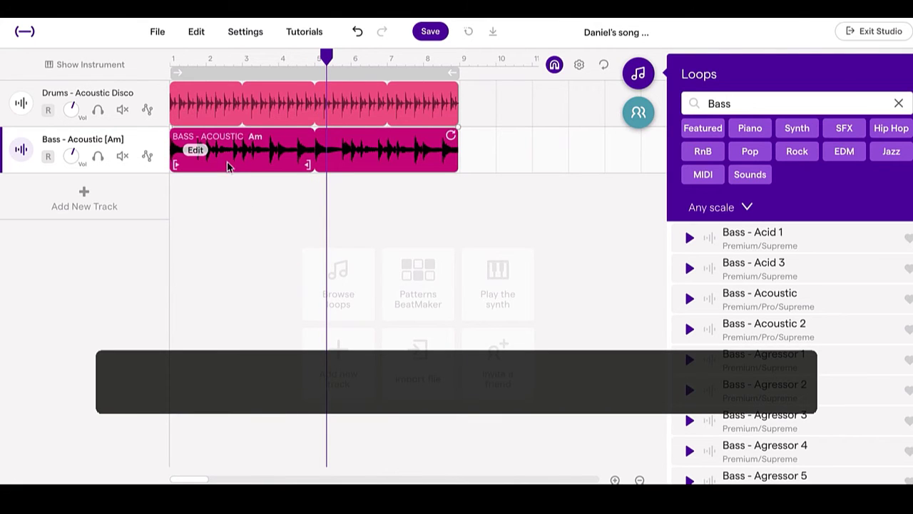
Step: Offset the bass region to just after bar 2, play the song from the start, and realign the region to bar 1
left_click_drag(231, 163, 282, 161)
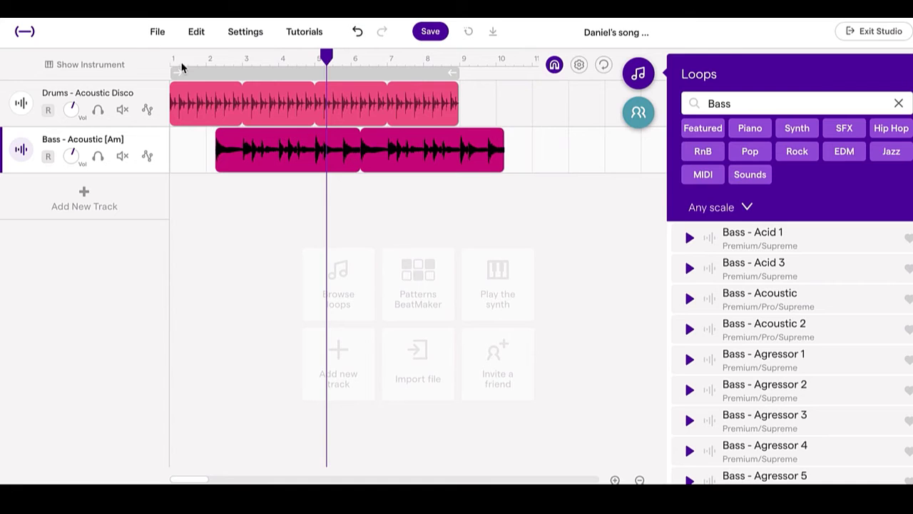
left_click_drag(179, 58, 164, 59)
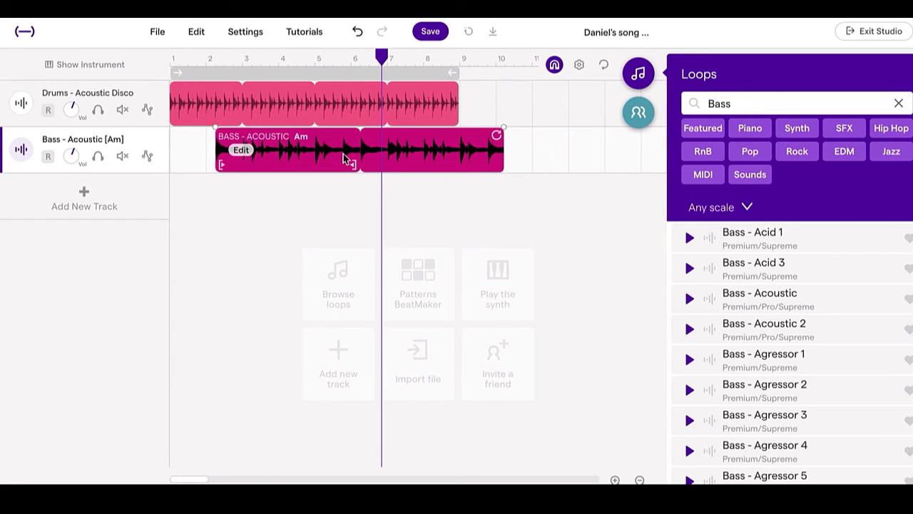
left_click_drag(429, 155, 381, 160)
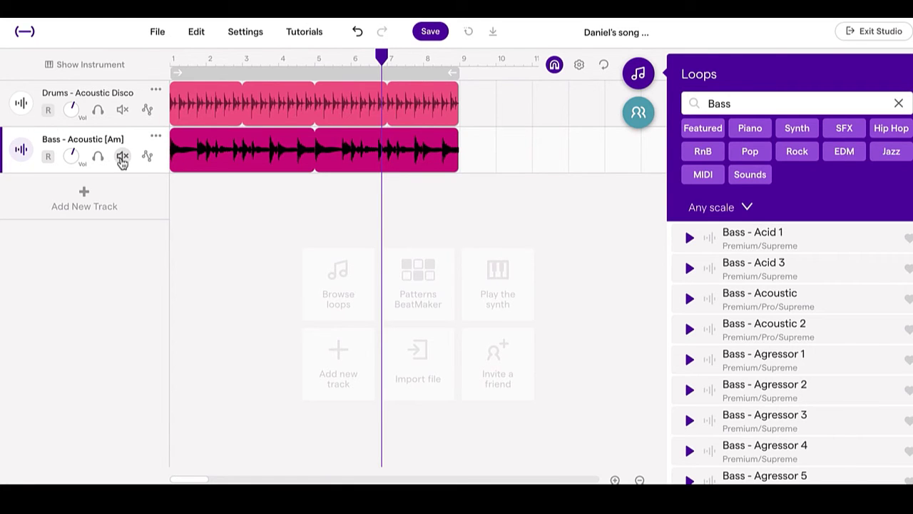
Step: Mute the Bass - Acoustic track and select the drum region at its loop handle
left_click(123, 157)
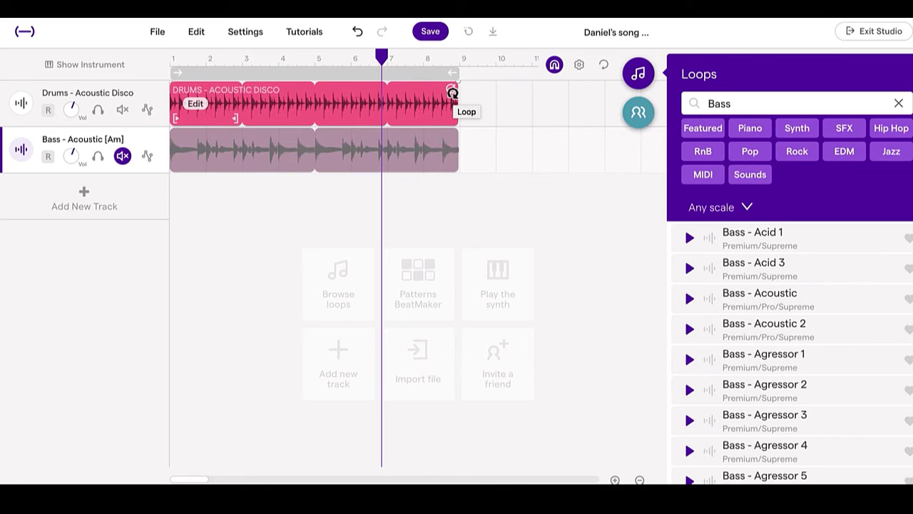
left_click(452, 93)
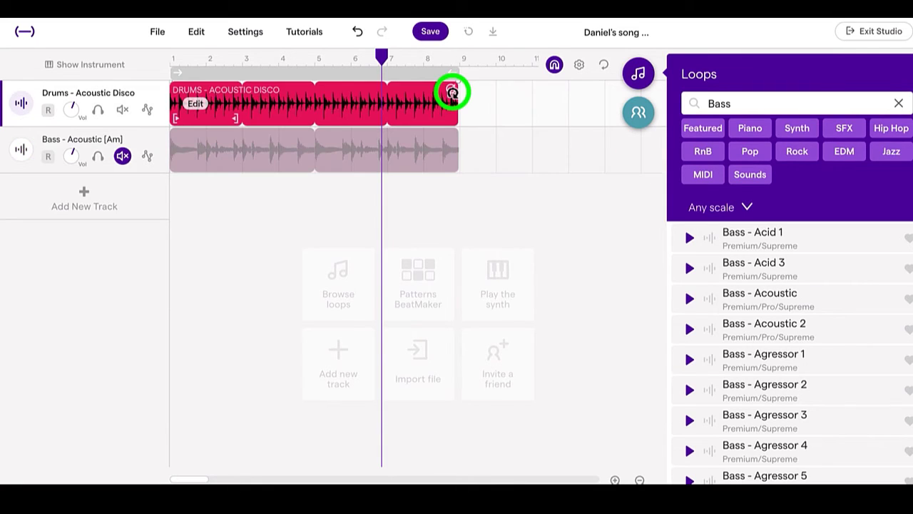
mouse_move(452, 93)
left_mouse_down()
mouse_move(564, 93)
mouse_move(459, 107)
mouse_move(409, 102)
mouse_move(452, 104)
left_mouse_up()
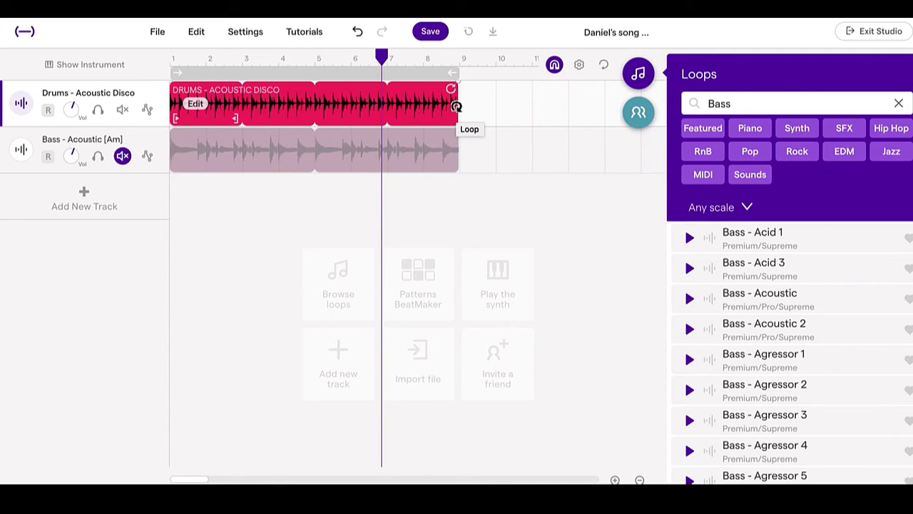
left_click(456, 107)
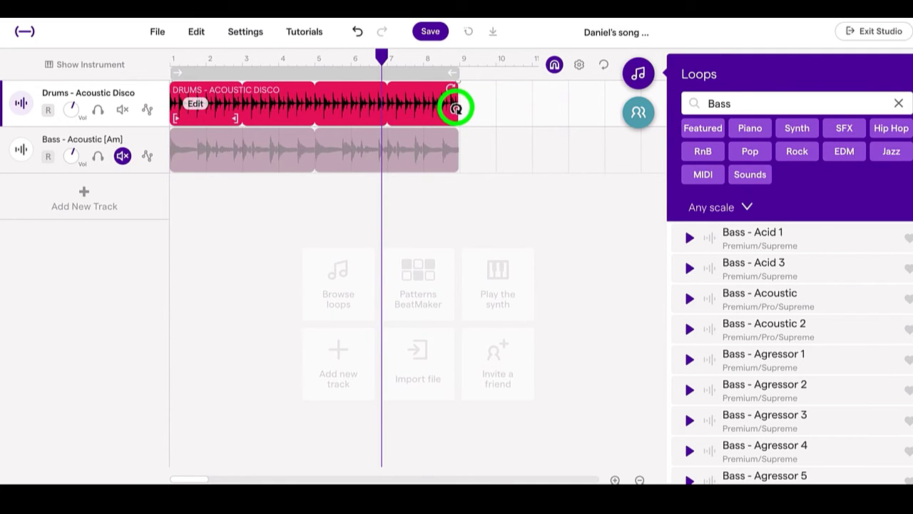
Step: Move the drum region to bar 4 and then back to start at bar 3
left_click_drag(317, 115, 418, 107)
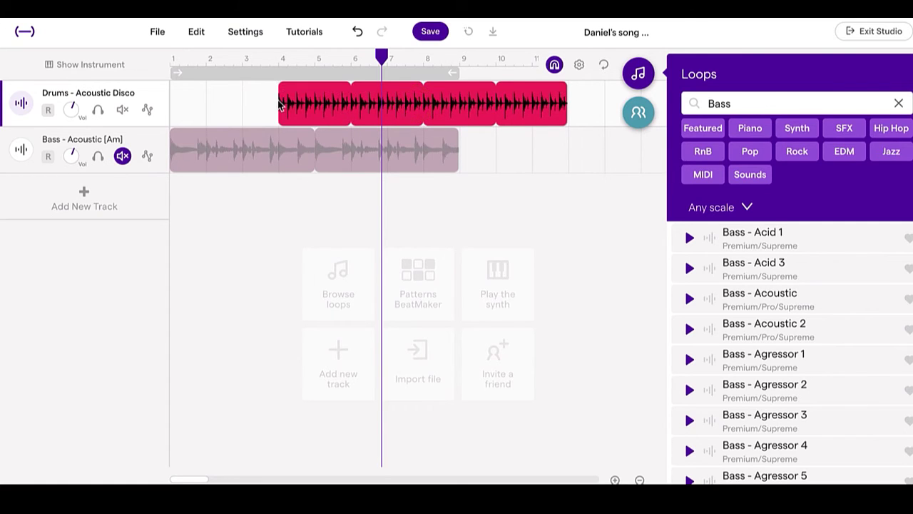
mouse_move(278, 101)
left_mouse_down()
mouse_move(253, 100)
mouse_move(278, 90)
mouse_move(363, 94)
mouse_move(273, 96)
left_mouse_up()
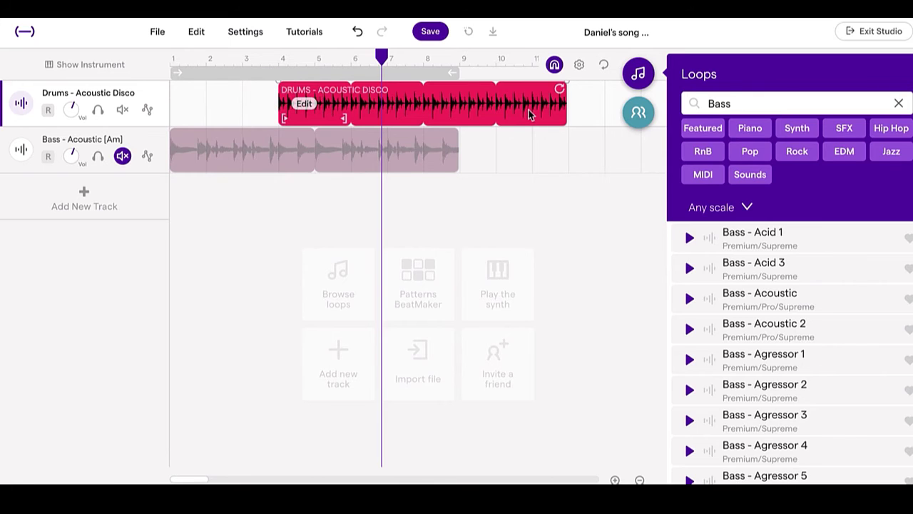
left_click_drag(528, 115, 489, 115)
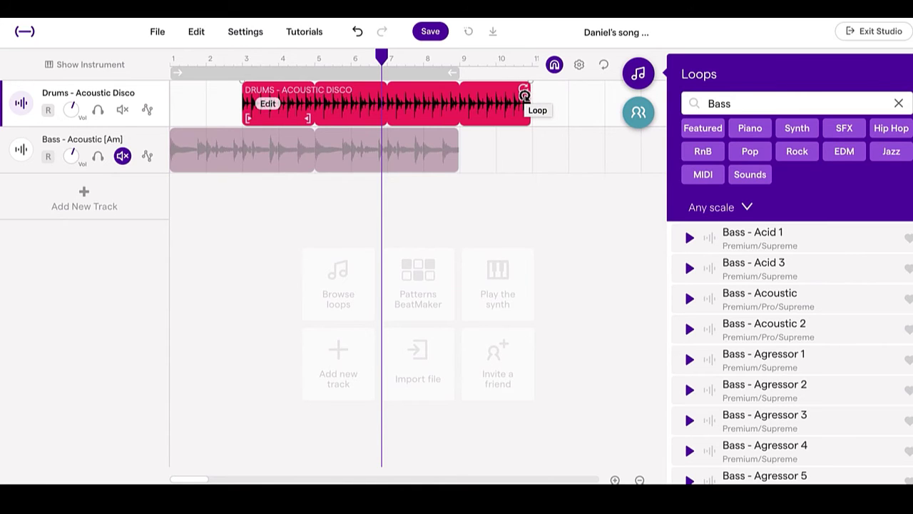
Step: Extend the loops of the bass region and the drum region so both end at bar 13
left_click_drag(524, 95, 453, 100)
left_click_drag(452, 138, 585, 147)
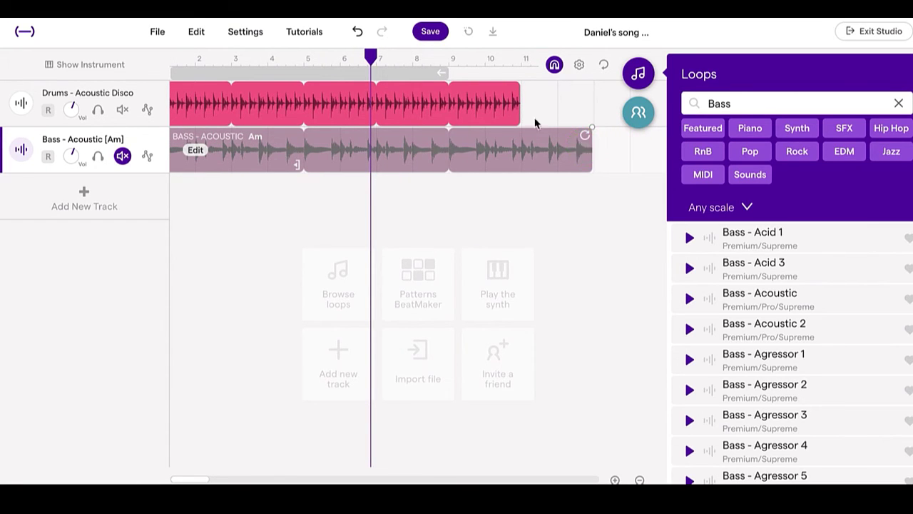
left_click_drag(513, 90, 583, 93)
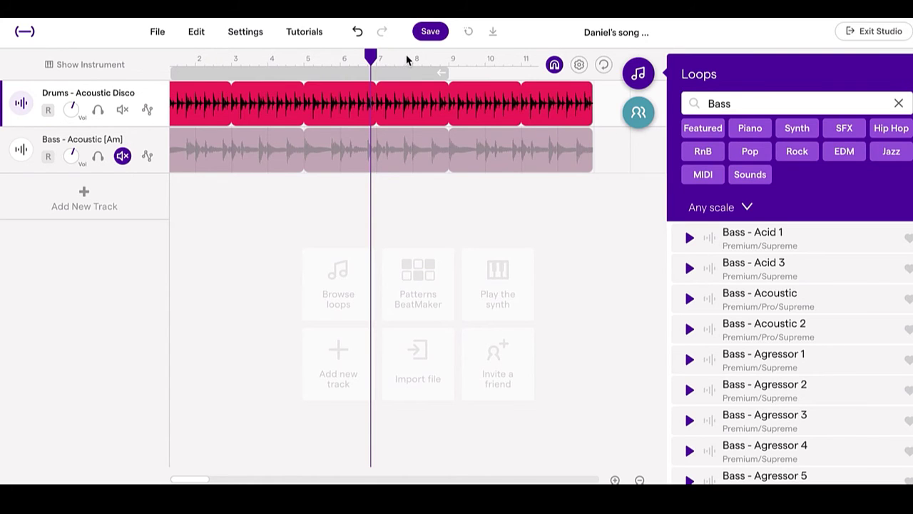
Step: Split the drum region at bar 7
left_click_drag(406, 54, 374, 54)
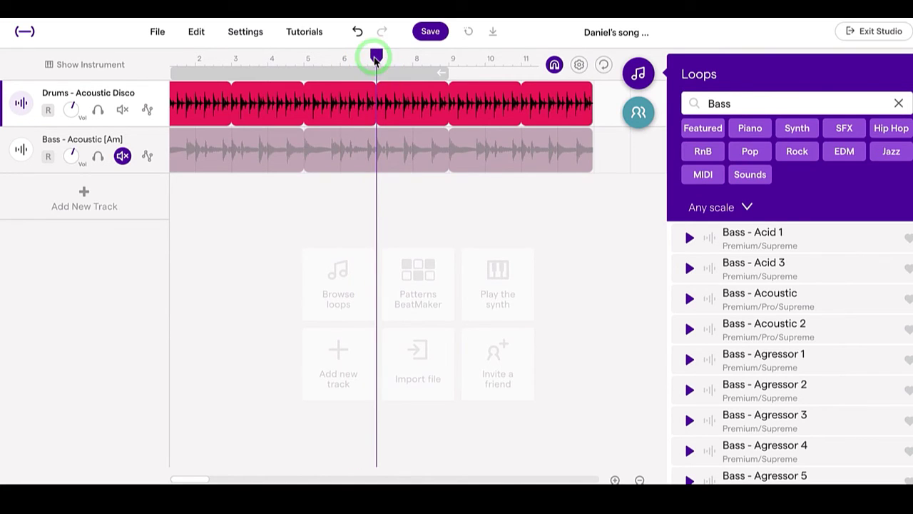
left_click(386, 108)
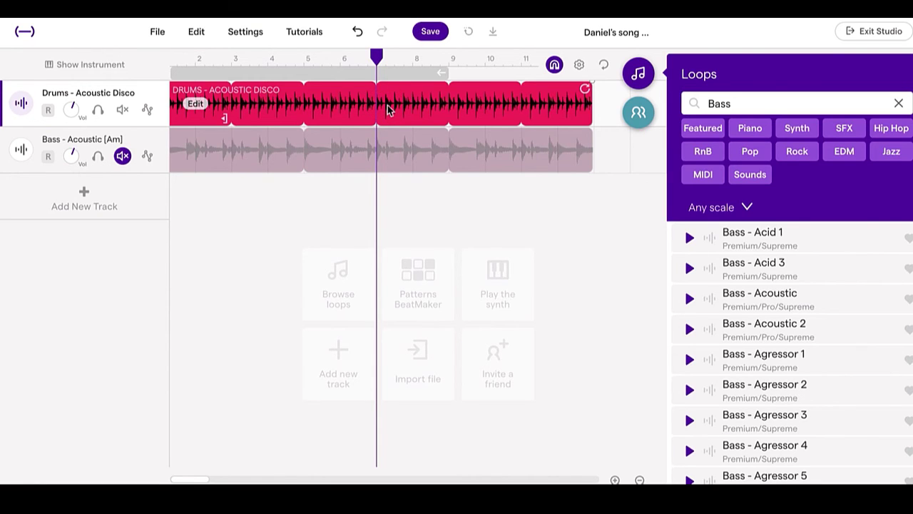
right_click(388, 109)
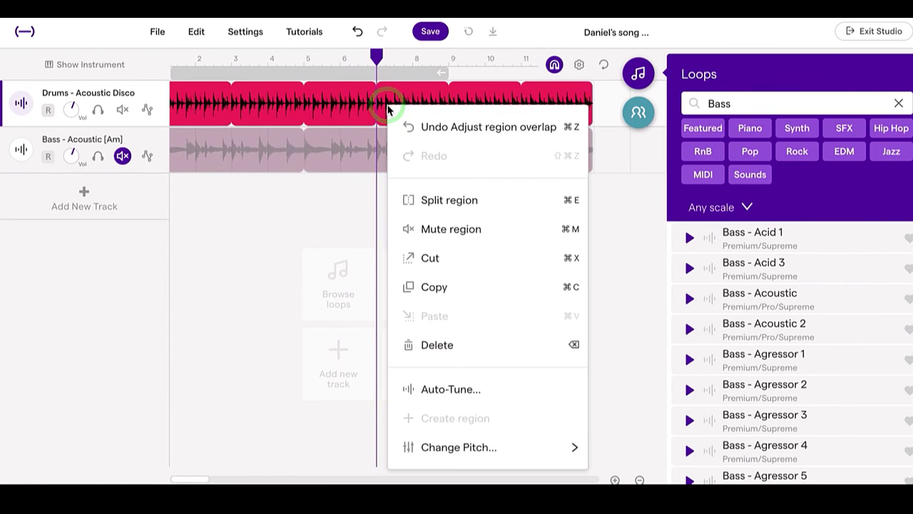
left_click(443, 201)
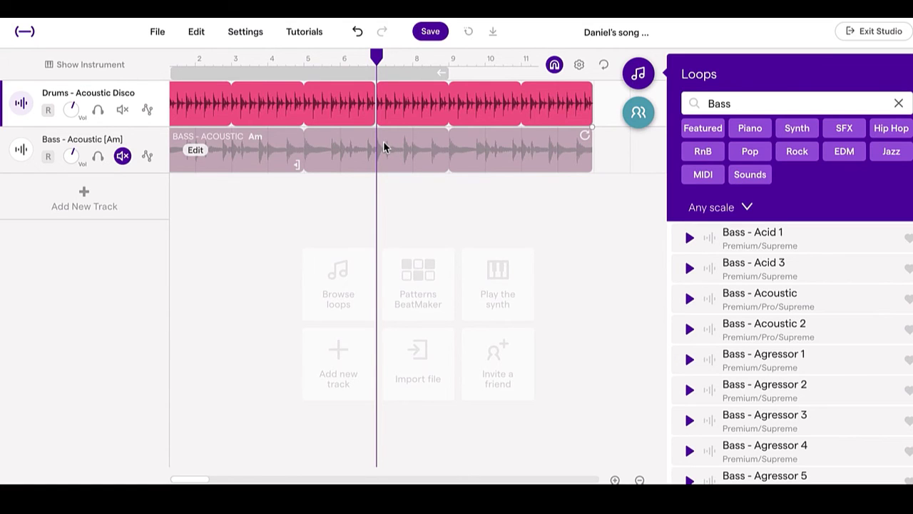
Step: Move the second part of the split drum region to start at bar 9
left_click(490, 103)
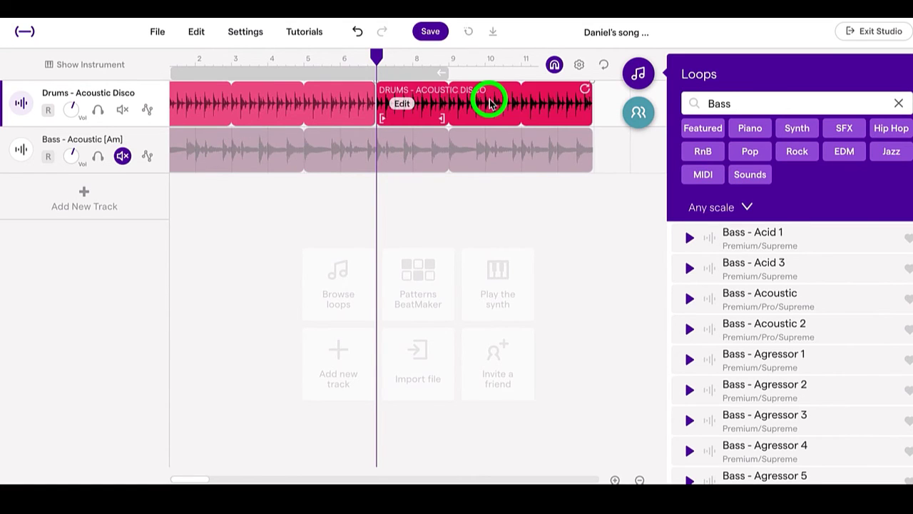
left_click_drag(489, 104, 562, 103)
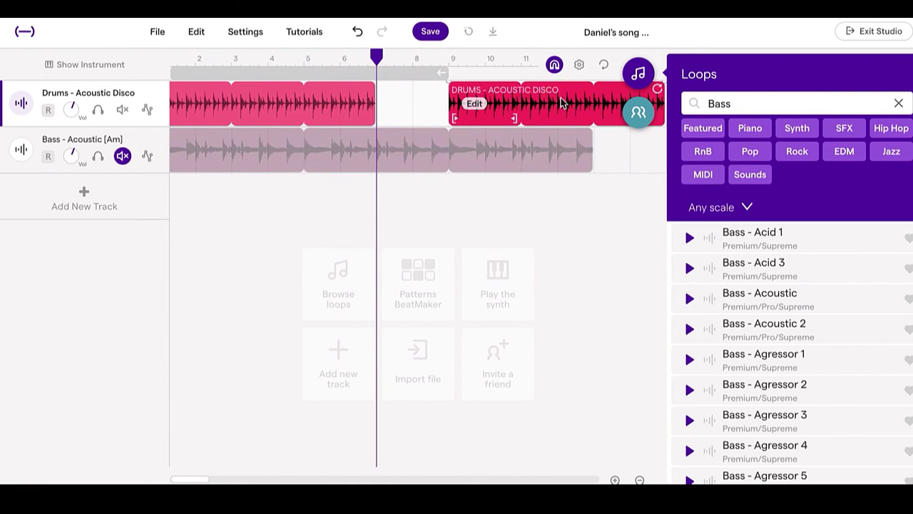
left_click(562, 103)
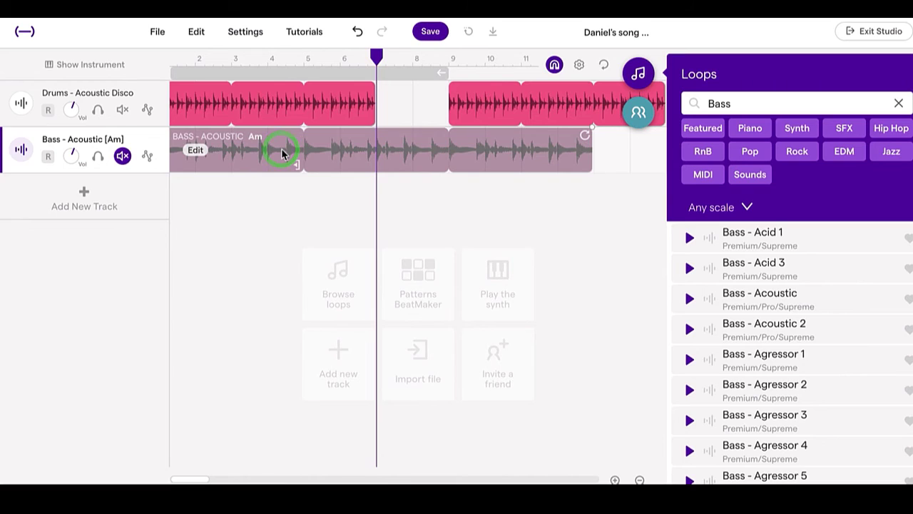
Step: Split the bass region at bar 5 and move its second part to start at bar 7
left_click(305, 55)
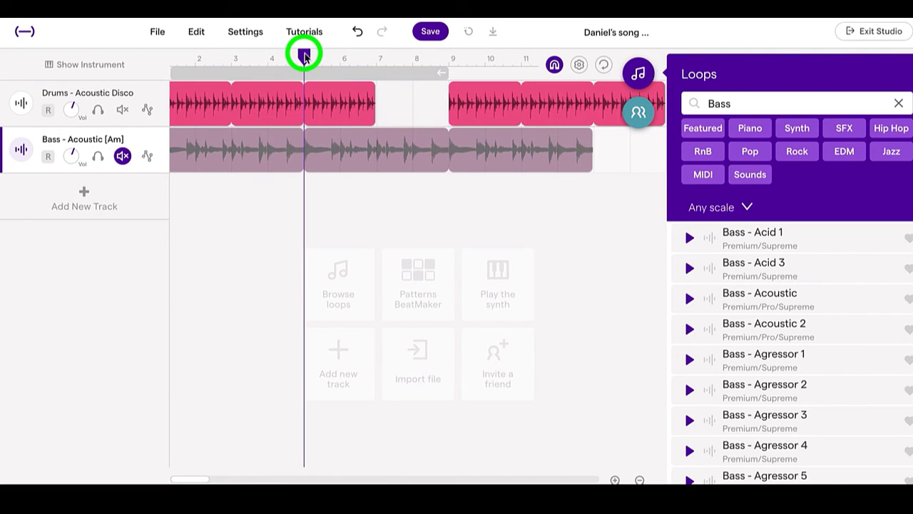
left_click(304, 150)
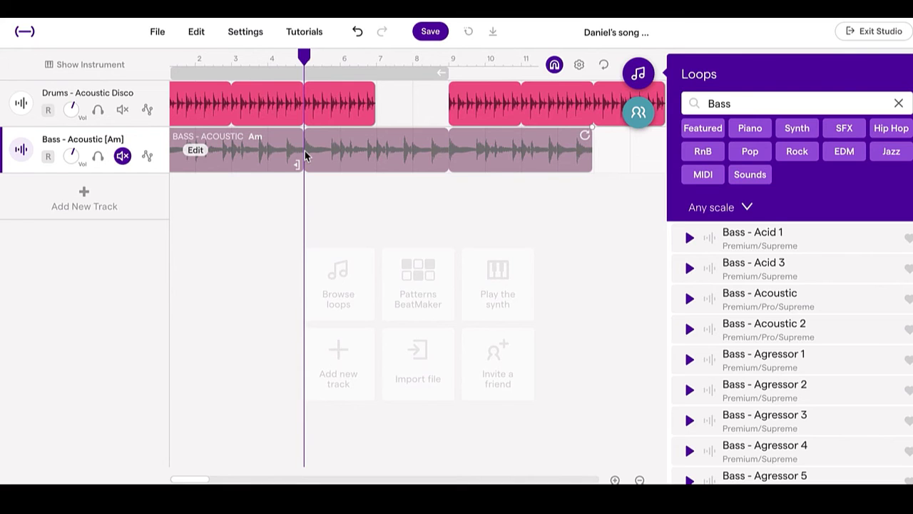
key("super+e")
left_click(318, 154)
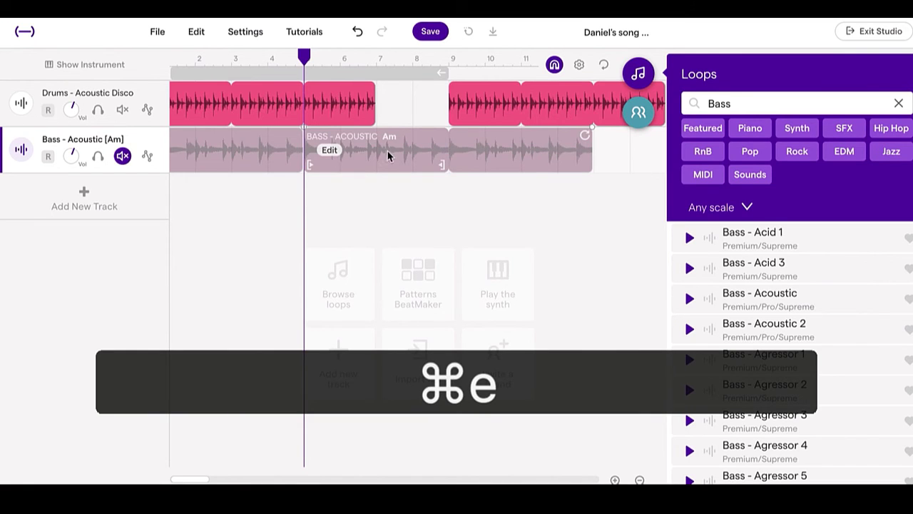
left_click_drag(388, 156, 462, 157)
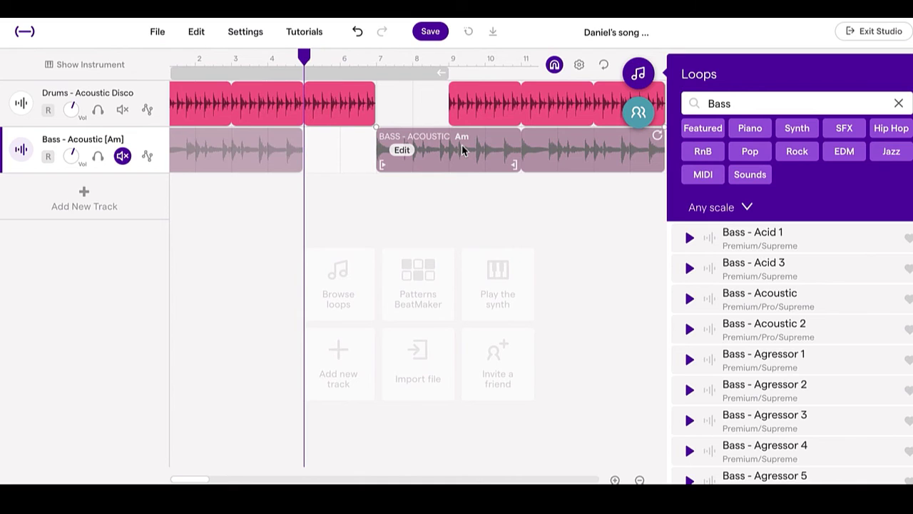
Step: Close the loop library and shorten the second drum region's loop to end at bar 13
left_click(639, 73)
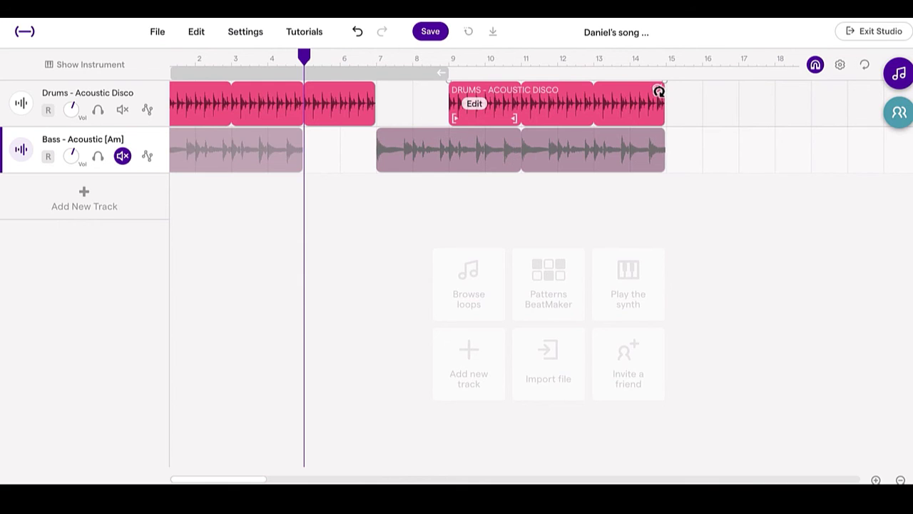
left_click(657, 89)
left_click_drag(657, 89, 585, 92)
left_click(547, 107)
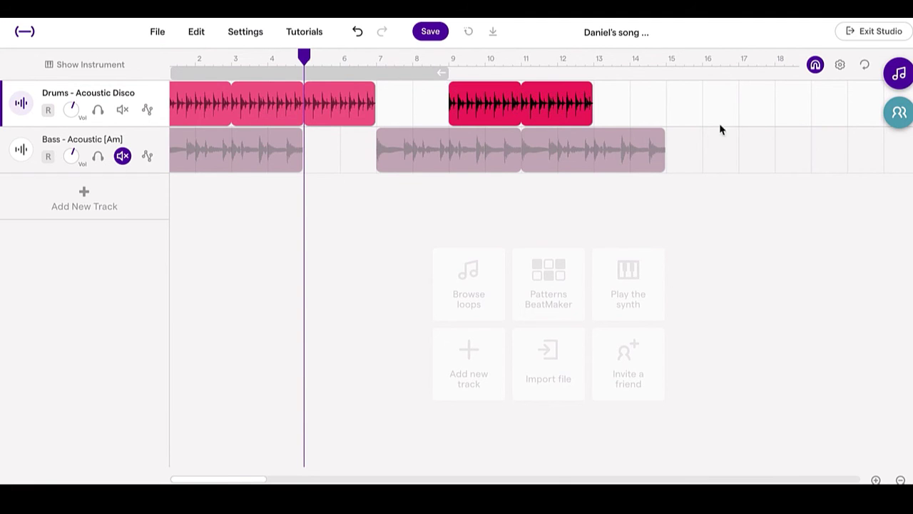
Step: Copy the drum region that starts at bar 9 and paste it on the drum track at bar 15
left_click(539, 111)
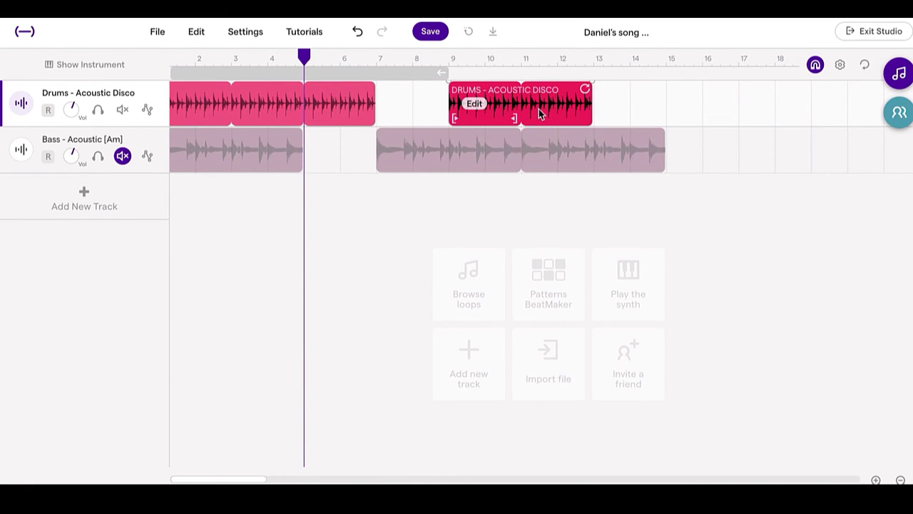
key("super+c")
right_click(539, 114)
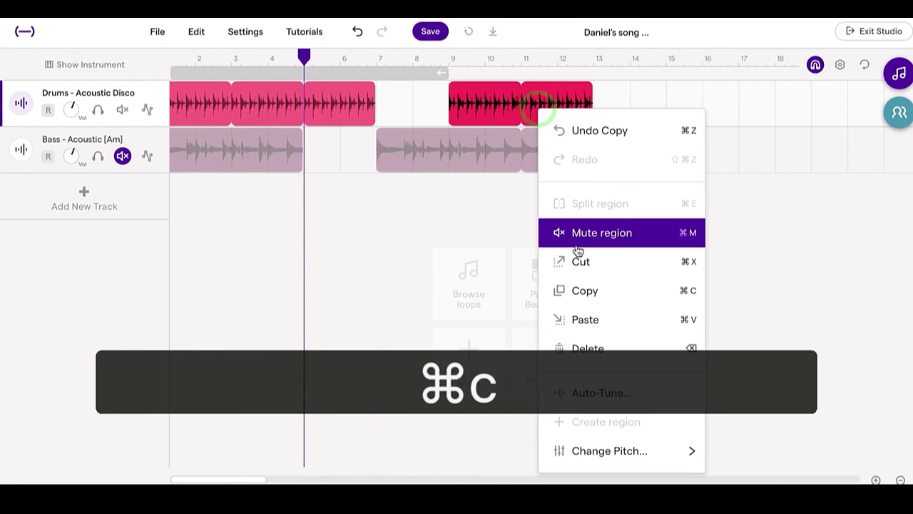
left_click(671, 93)
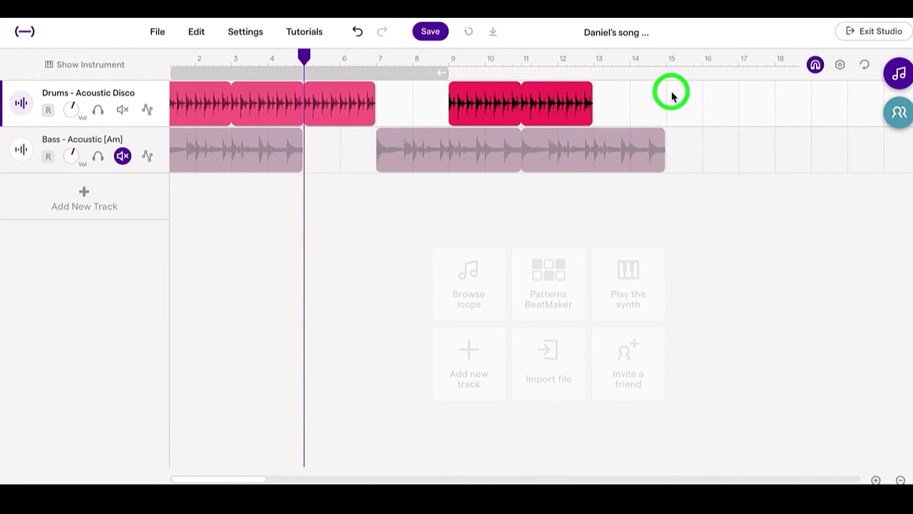
mouse_move(671, 60)
left_mouse_down()
mouse_move(700, 58)
mouse_move(618, 57)
mouse_move(717, 57)
mouse_move(665, 59)
left_mouse_up()
left_click(666, 102)
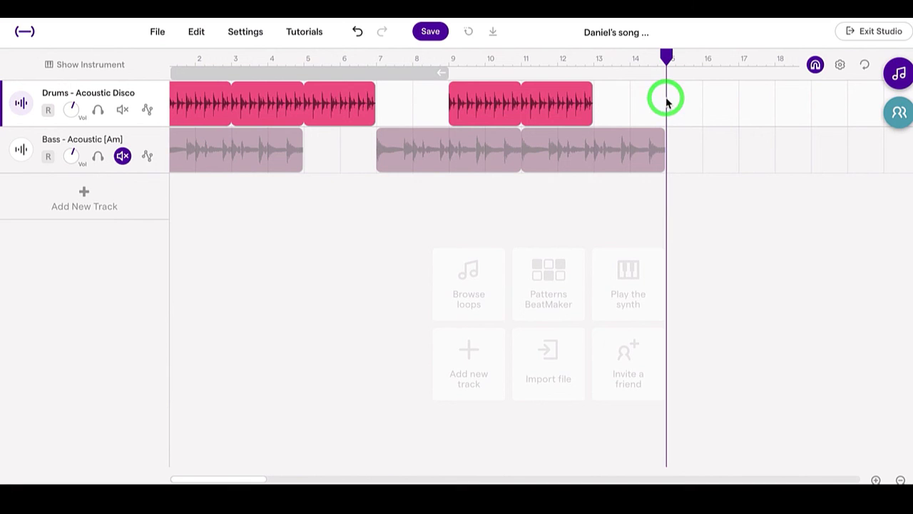
key("super+v")
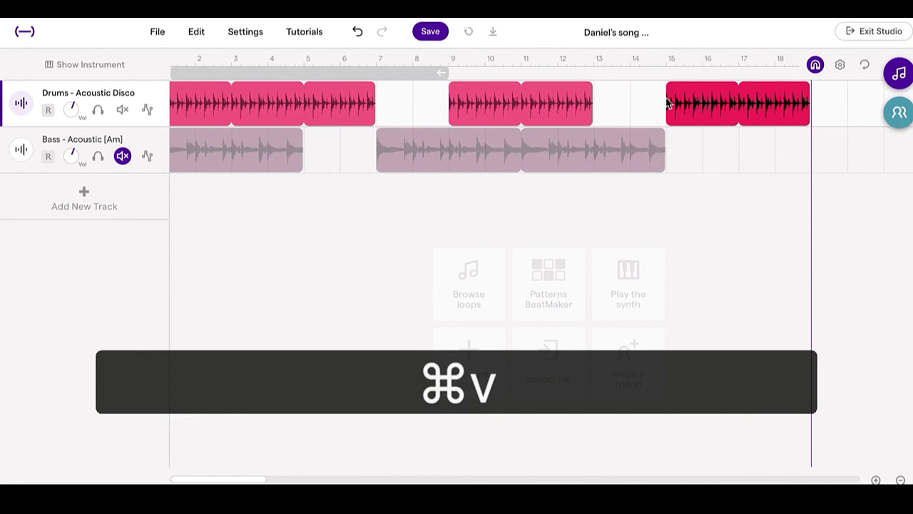
Step: Remove the drum region between bars 9 and 13
mouse_move(673, 102)
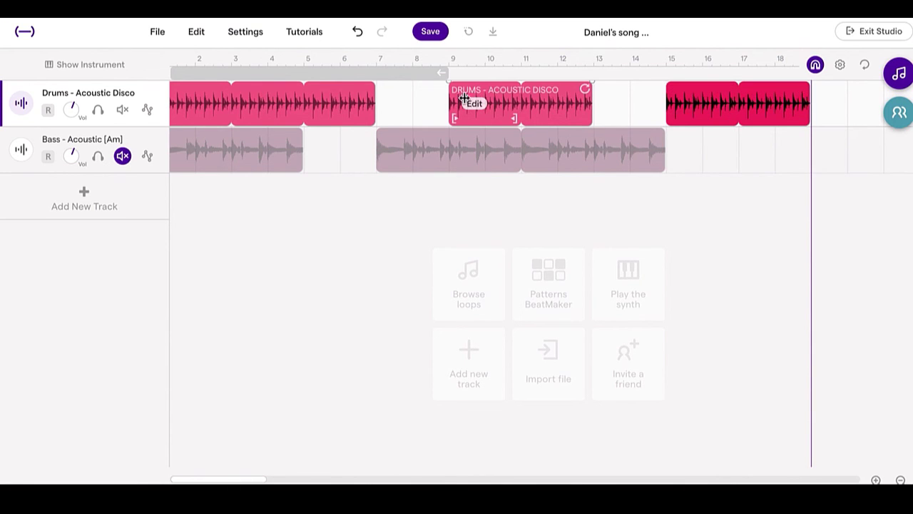
left_click(554, 104)
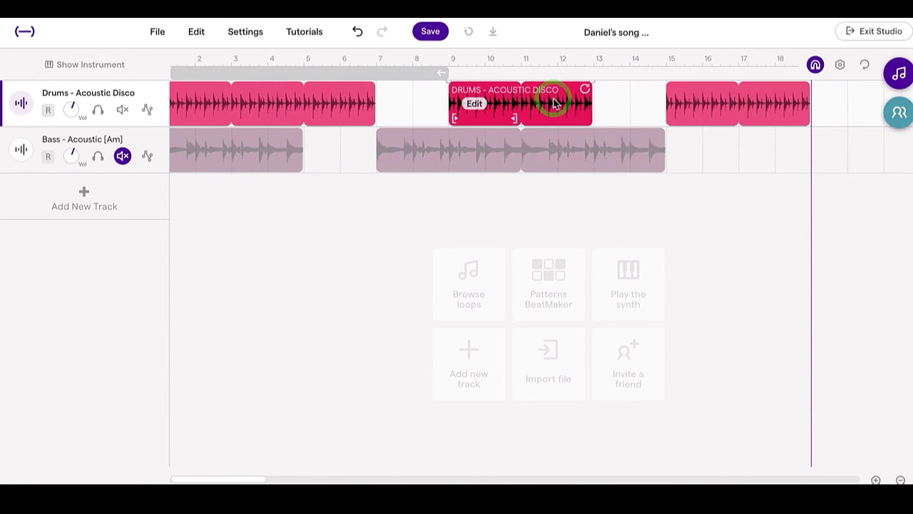
right_click(554, 103)
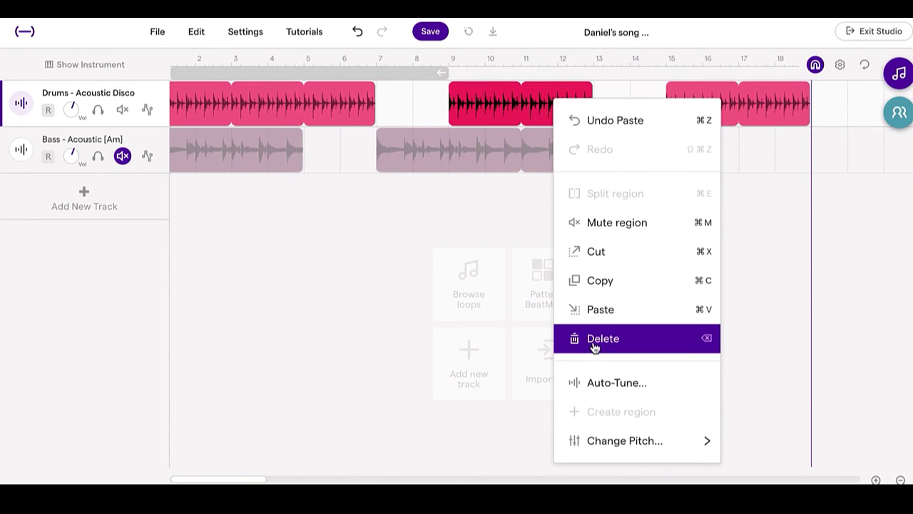
left_click(527, 105)
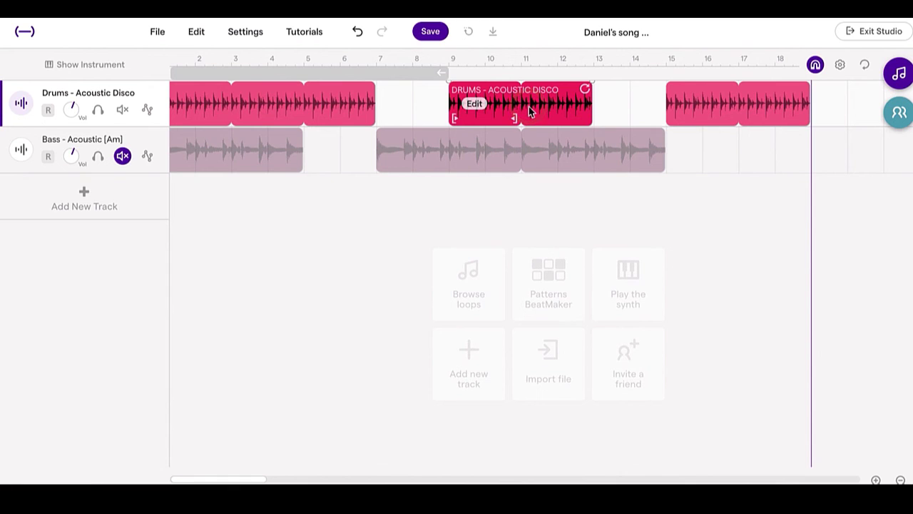
key("super+x")
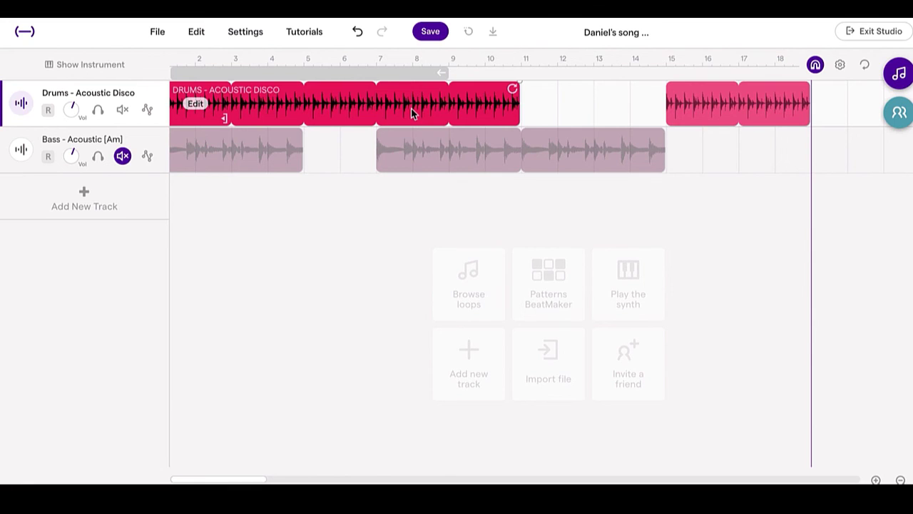
Step: Undo the recent drum edits back past the pasted region, and redo them through the removal of the bar 9 region
left_click(359, 41)
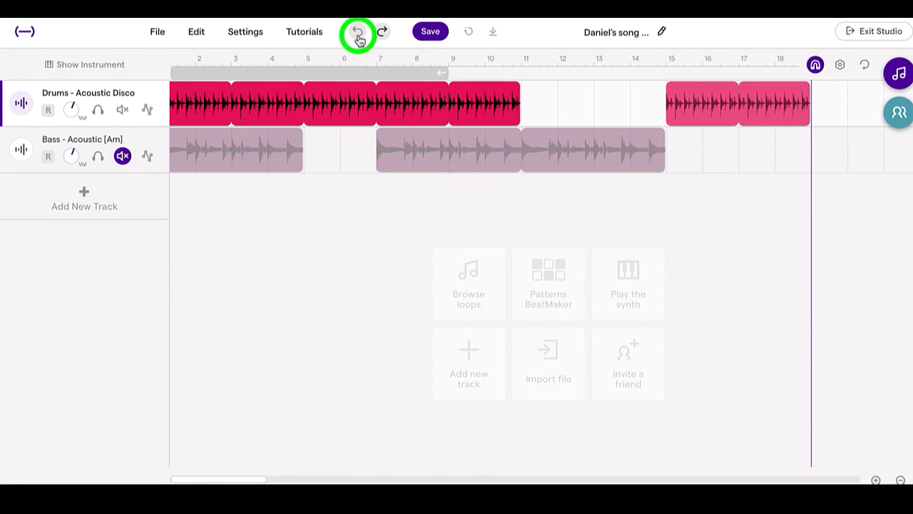
left_click(360, 41)
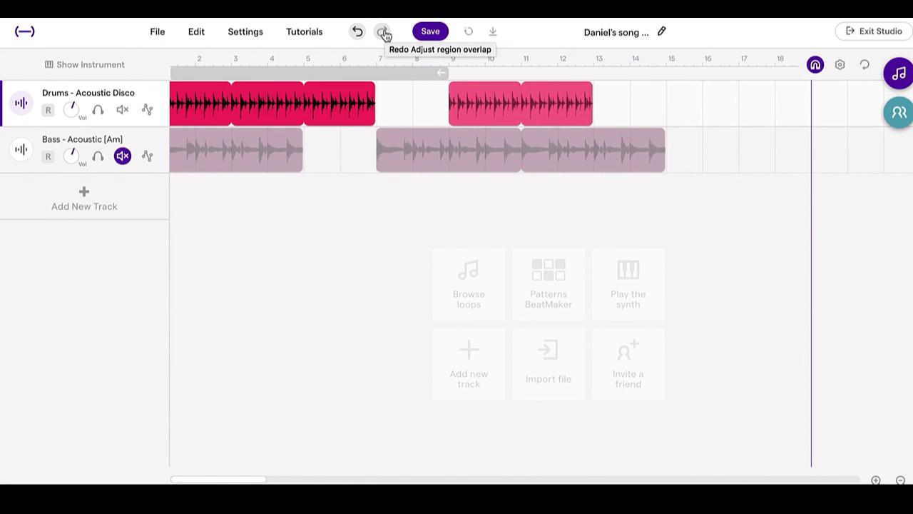
left_click(383, 32)
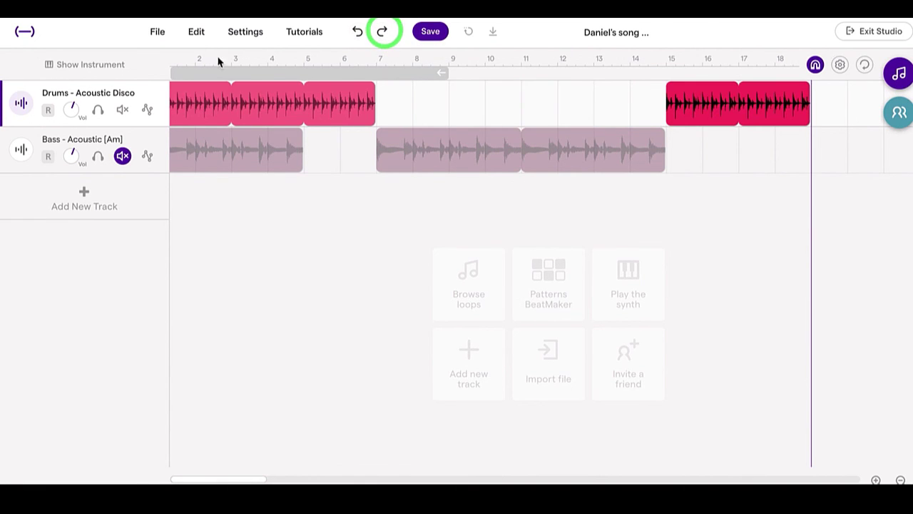
left_click(197, 31)
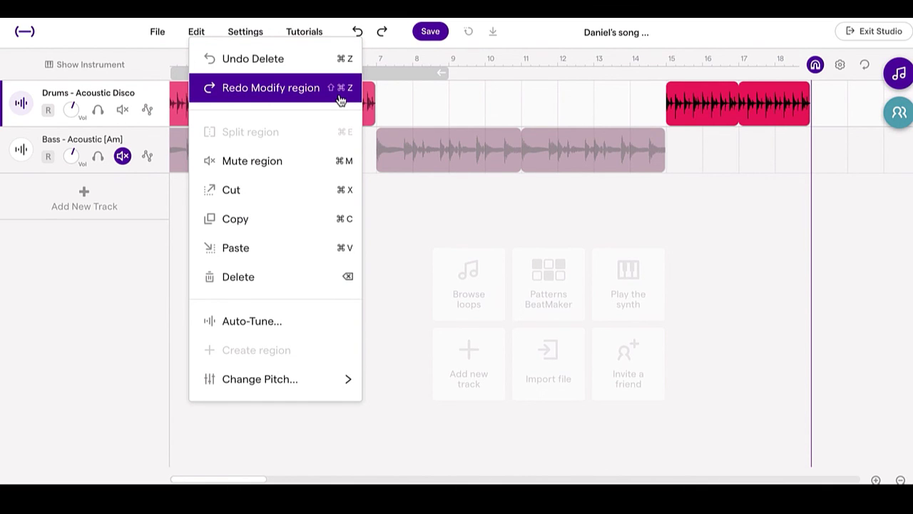
left_click(449, 102)
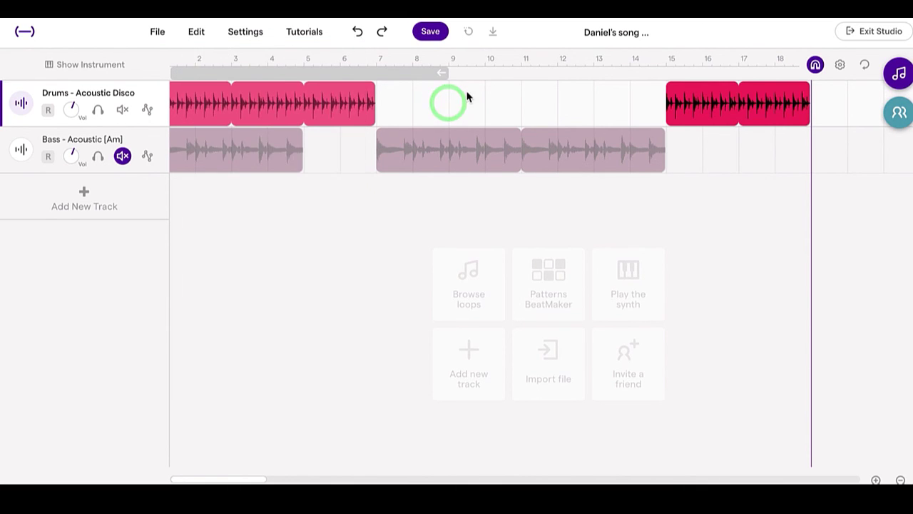